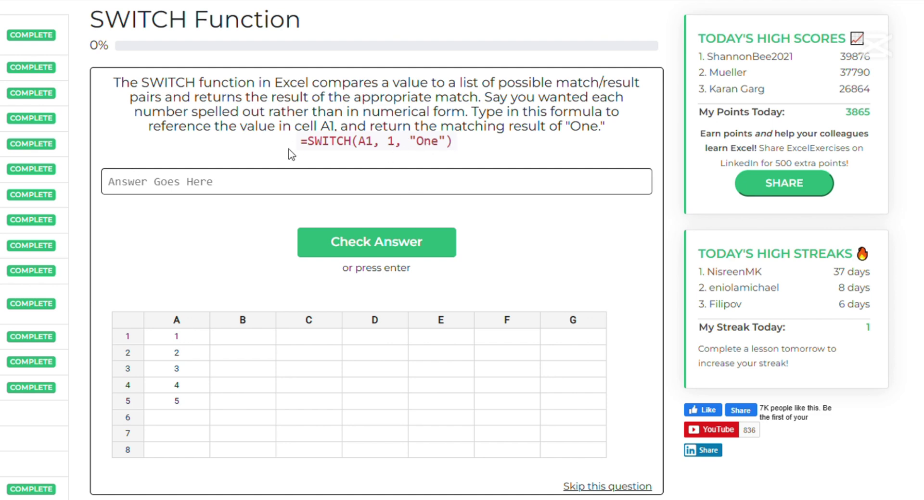
Step: Answer the first question with the formula =switch(A1,1,"One") and submit it
left_click(343, 188)
type("=")
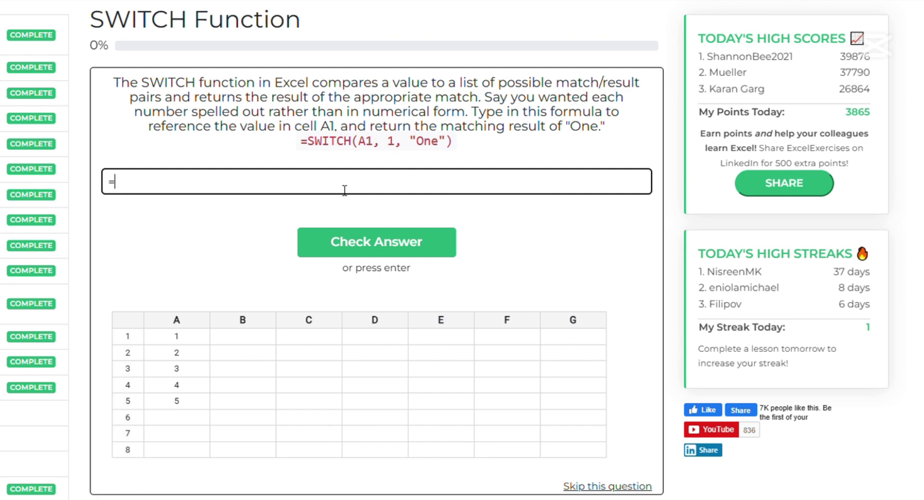
type("s")
key("BackSpace")
type("switch(A1")
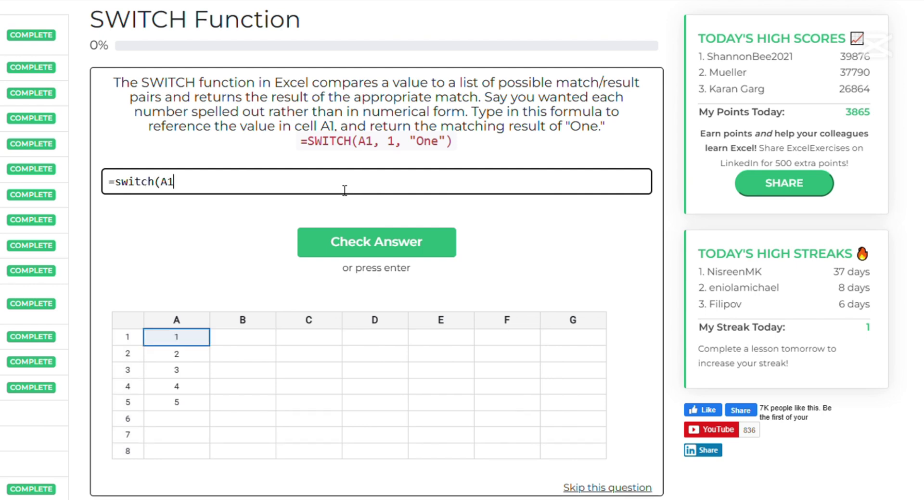
type(",1,\"One\")")
key("Return")
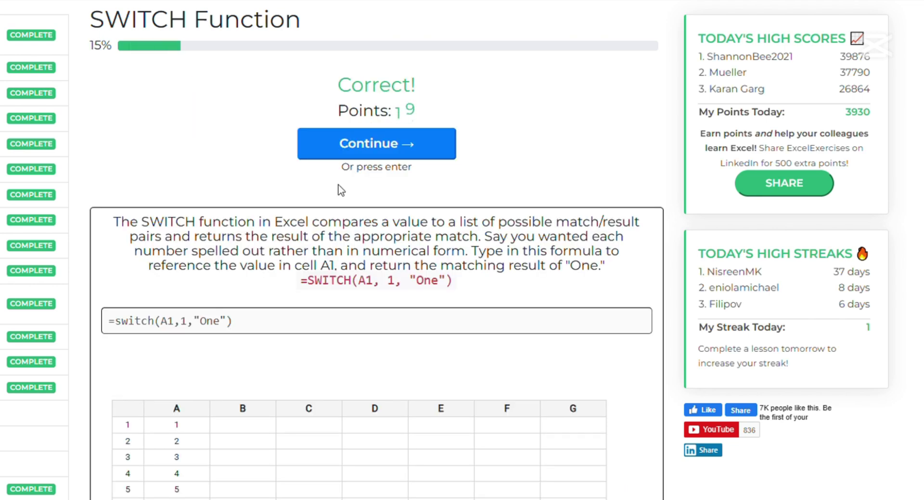
Step: Continue to the question adding a second match/result pair and submit =Switch(A1,1,"One",2,"Two")
left_click(387, 153)
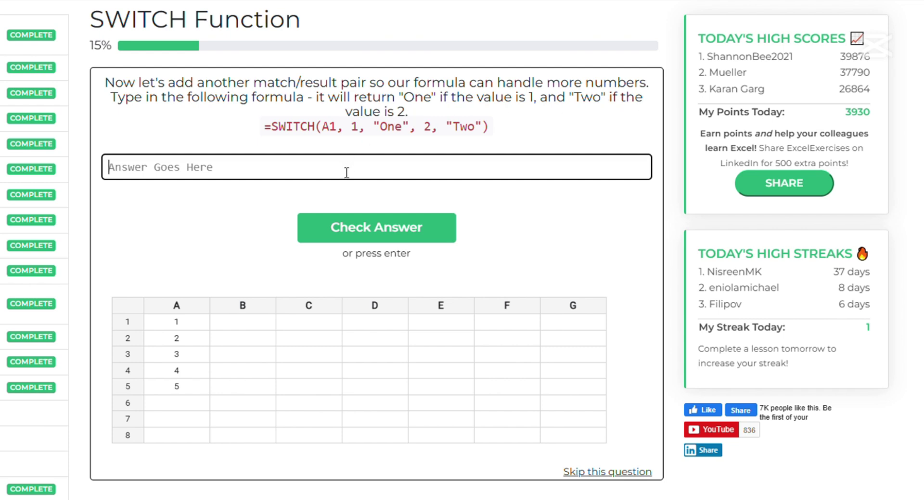
type("=Swit")
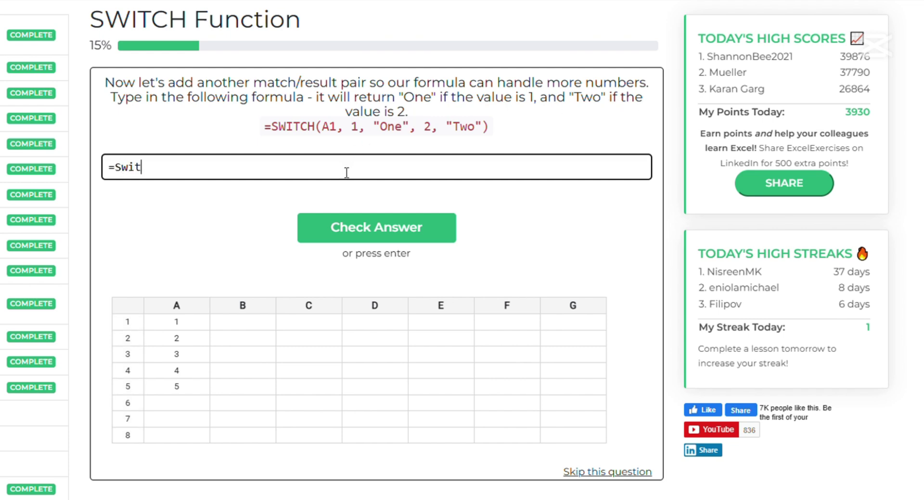
type("ch(A1,1")
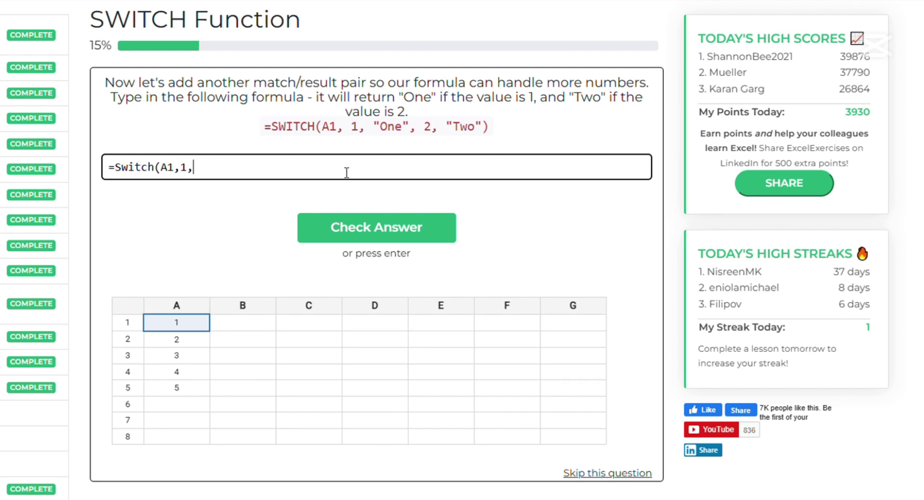
type(",\"One\",2,\"Two")
key("Return")
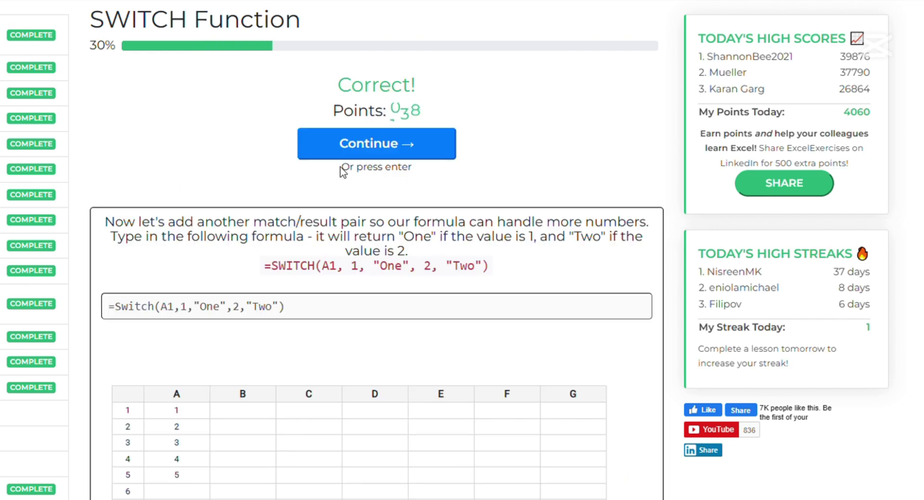
Step: Continue to the question on the result of the three-pair SWITCH formula for A1 and submit the answer One
left_click(393, 154)
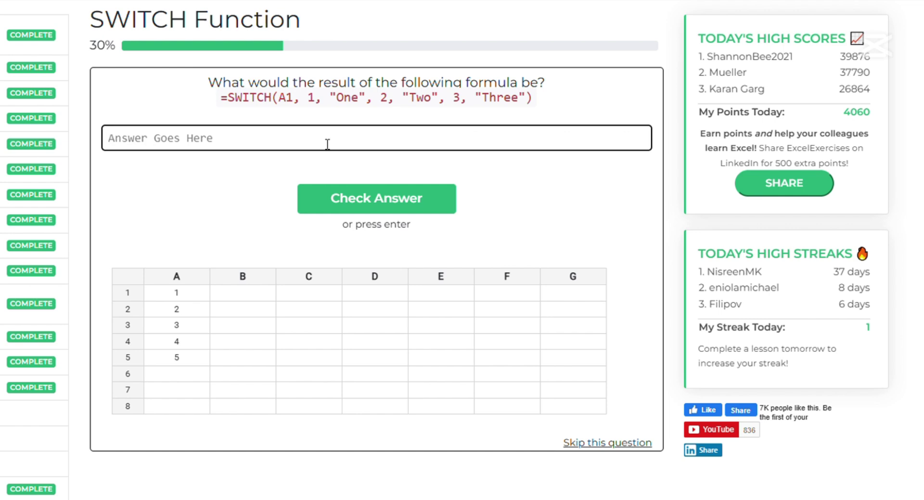
type("One")
key("Return")
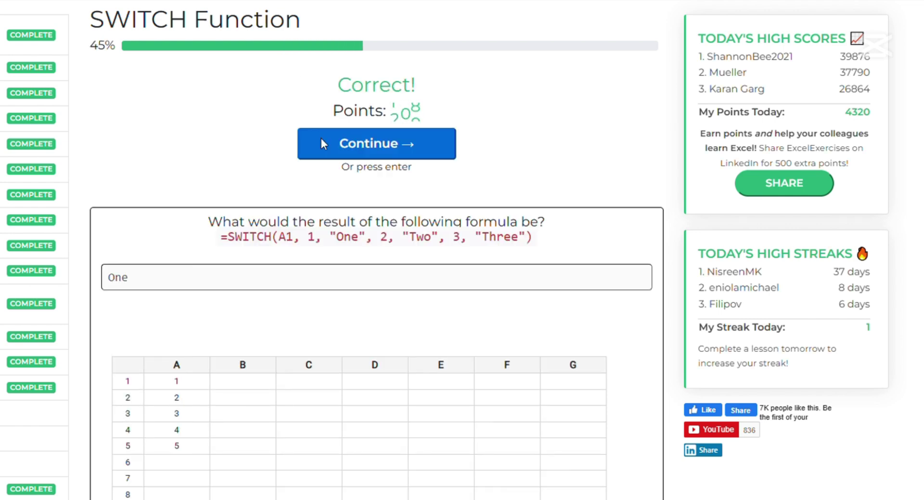
Step: Continue to the question on the SWITCH formula referencing A3 and submit the answer Three
left_click(367, 142)
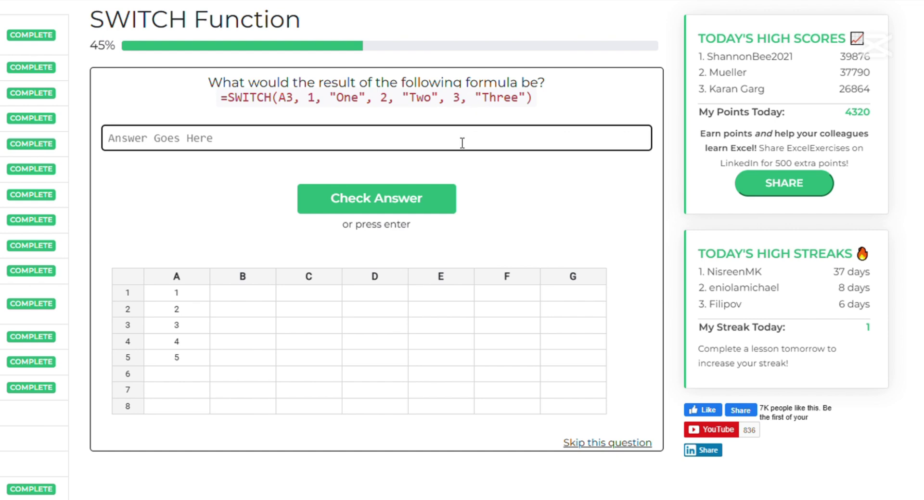
type("Tr")
type("ree")
key("Return")
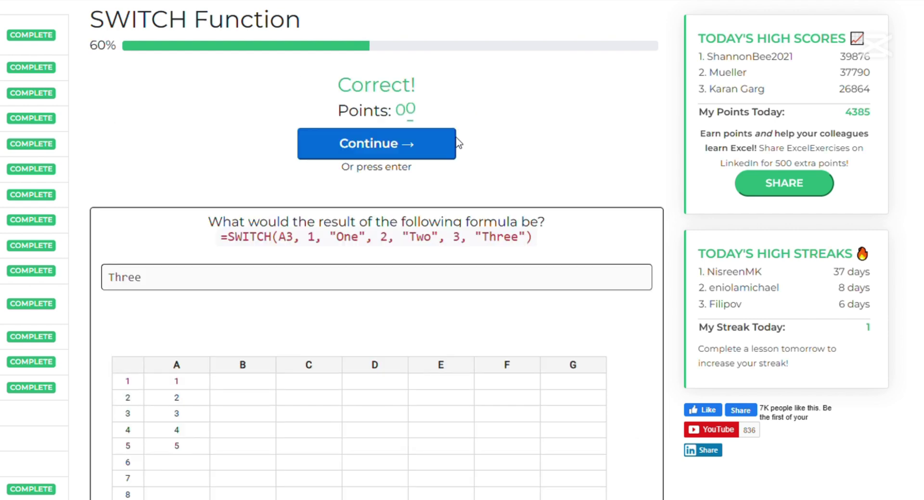
Step: Continue to the default-value question and submit =Switch(A1,1,"One",2,"Two",3,"Three","Unknown")
left_click(389, 143)
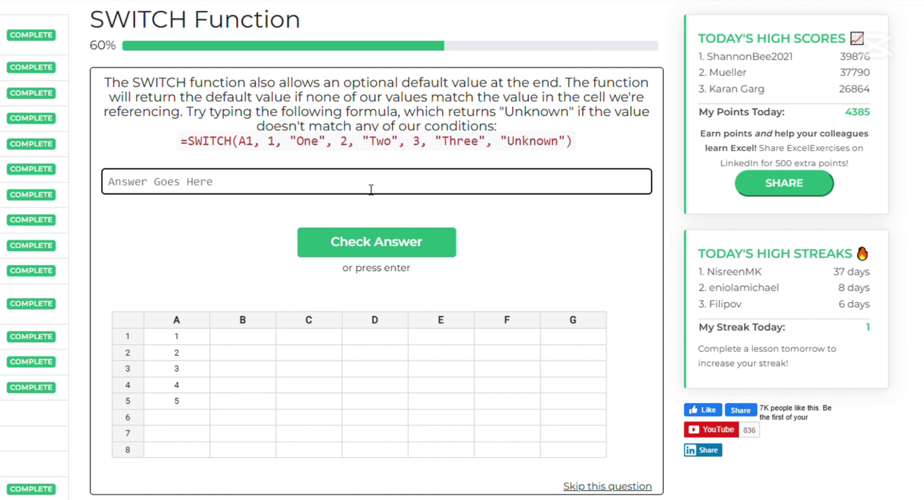
type("=Swithc")
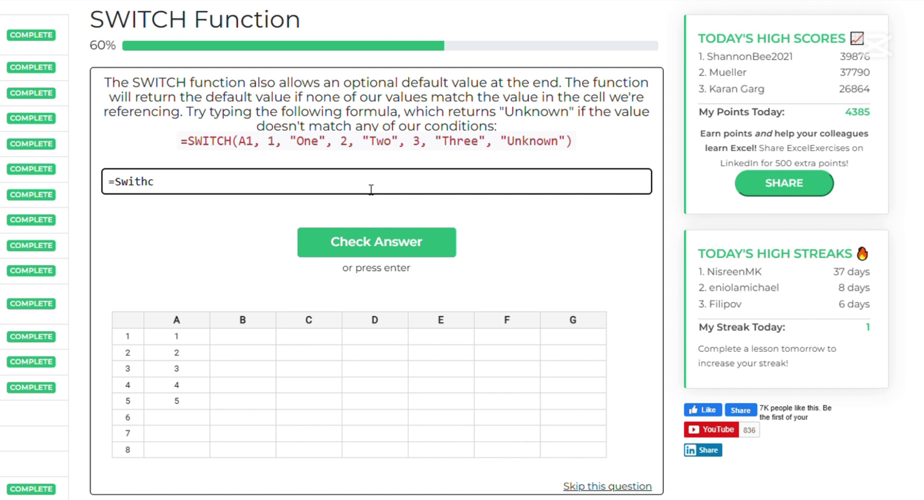
type("h(A1,")
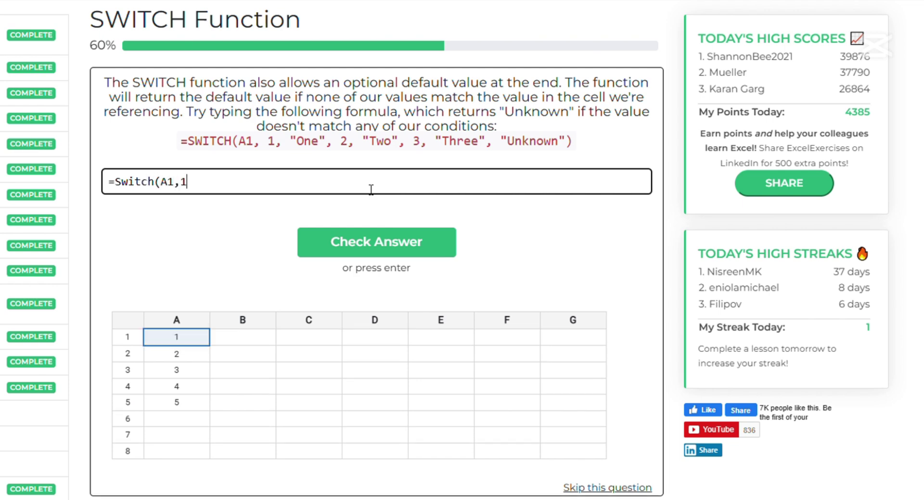
type("1,\"One\",2,\"Two\",3,\"T")
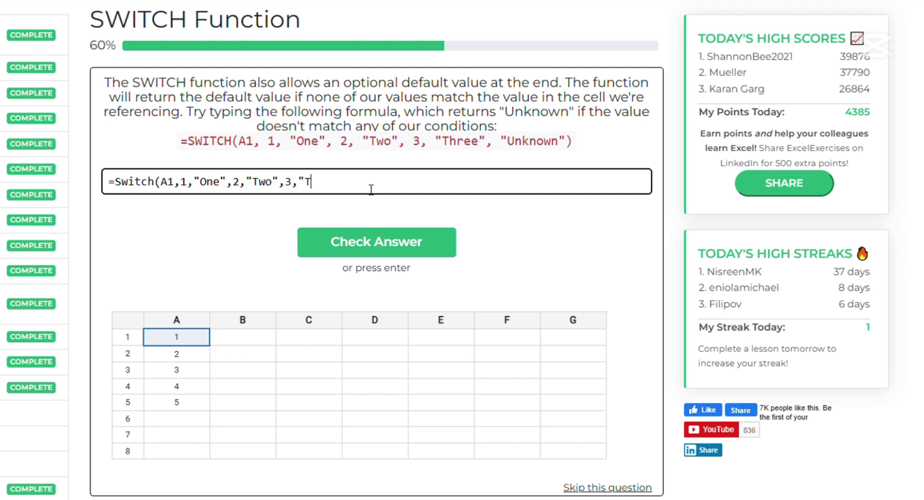
type("hree\",\"Unknown")
key("Return")
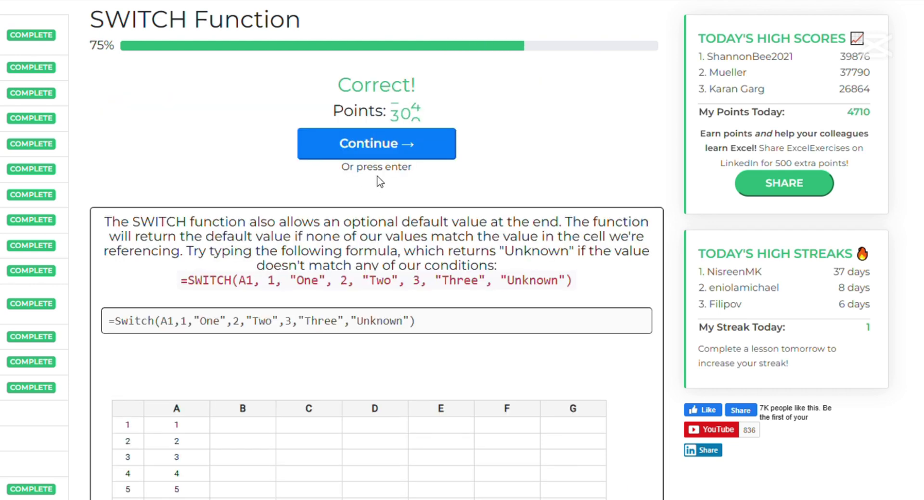
Step: Continue to the question on what the SWITCH formula returns for A5 and submit the answer Unknown
left_click(378, 150)
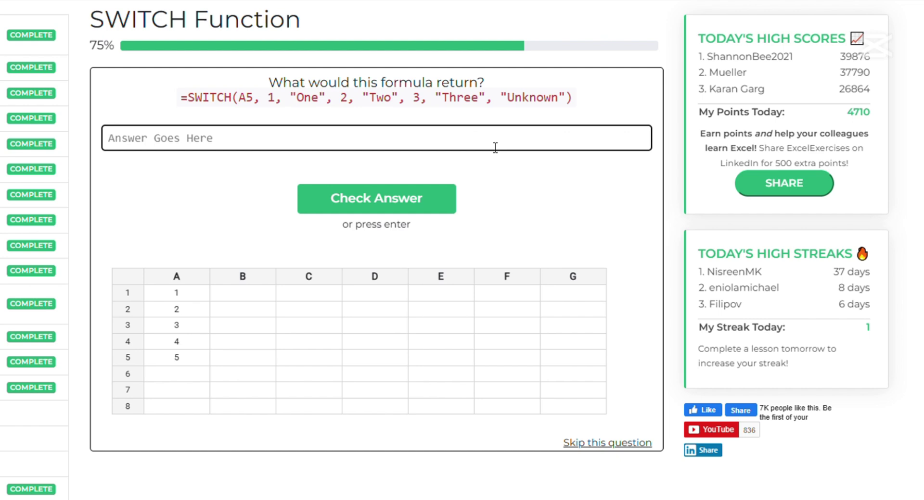
type("Unknown")
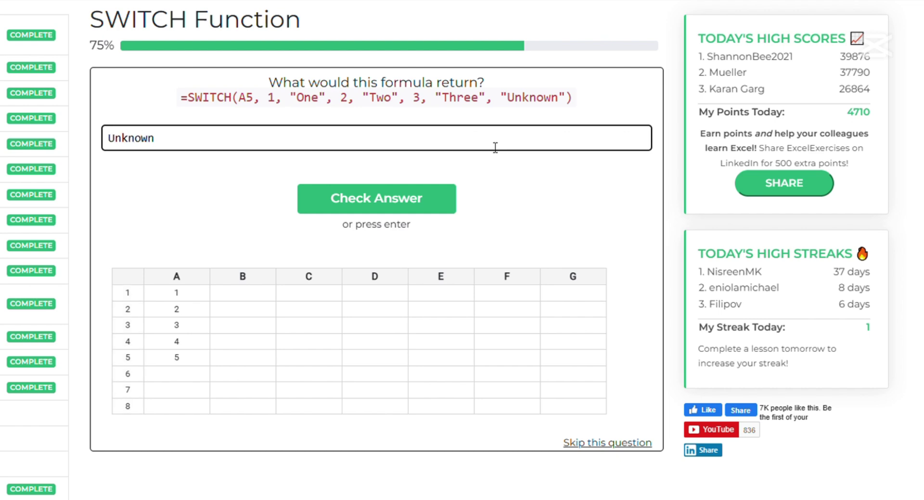
key("Return")
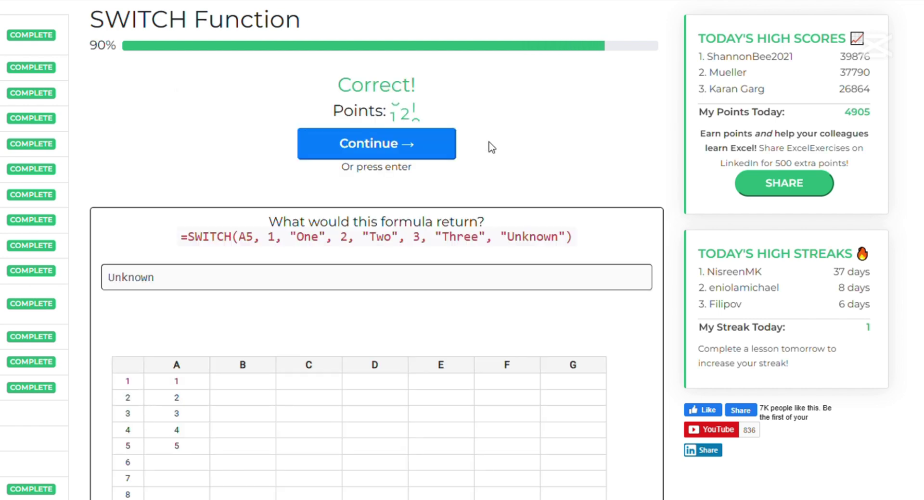
Step: Continue to the question on what the SWITCH formula returns for the empty cell A6 and submit Unknown
left_click(418, 153)
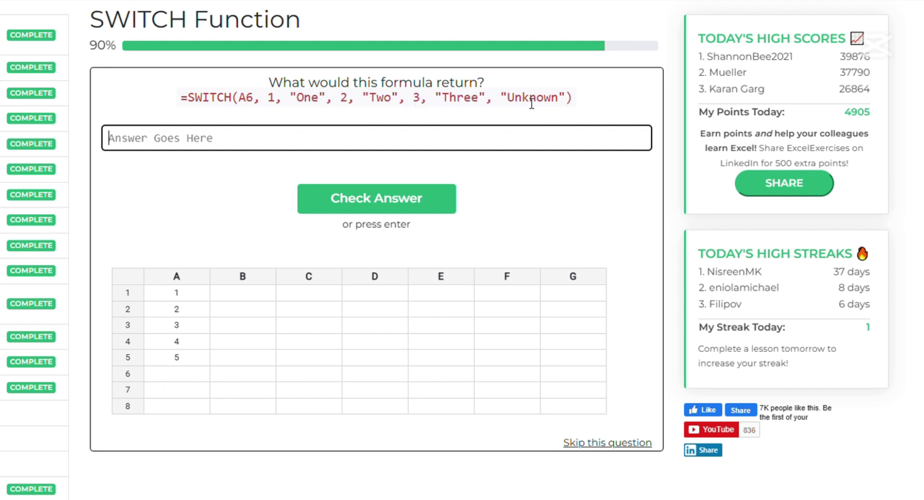
type("Unknown")
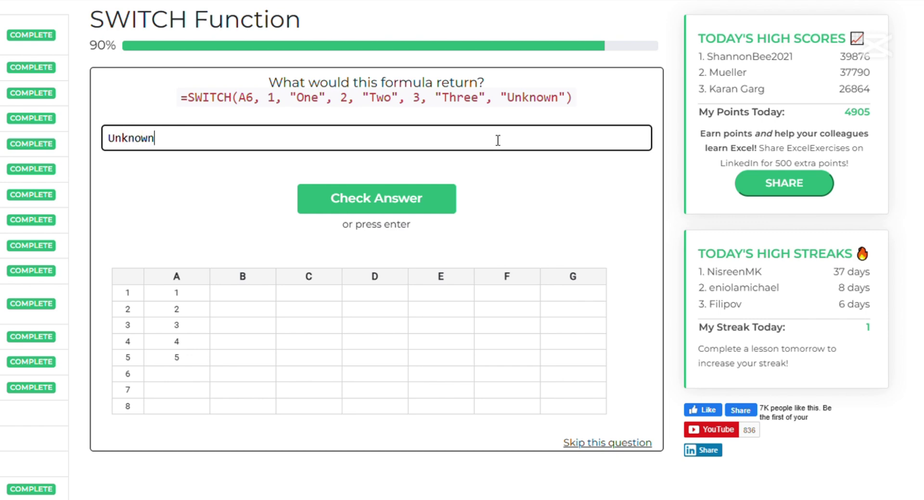
key("Return")
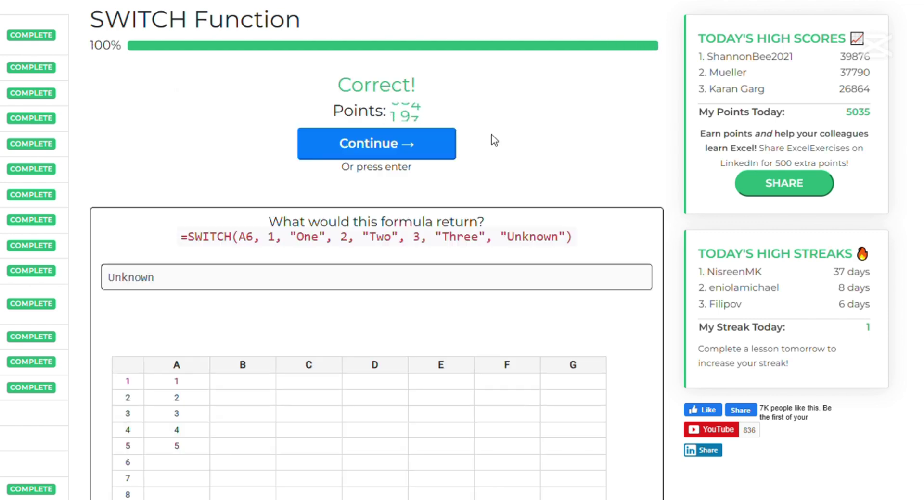